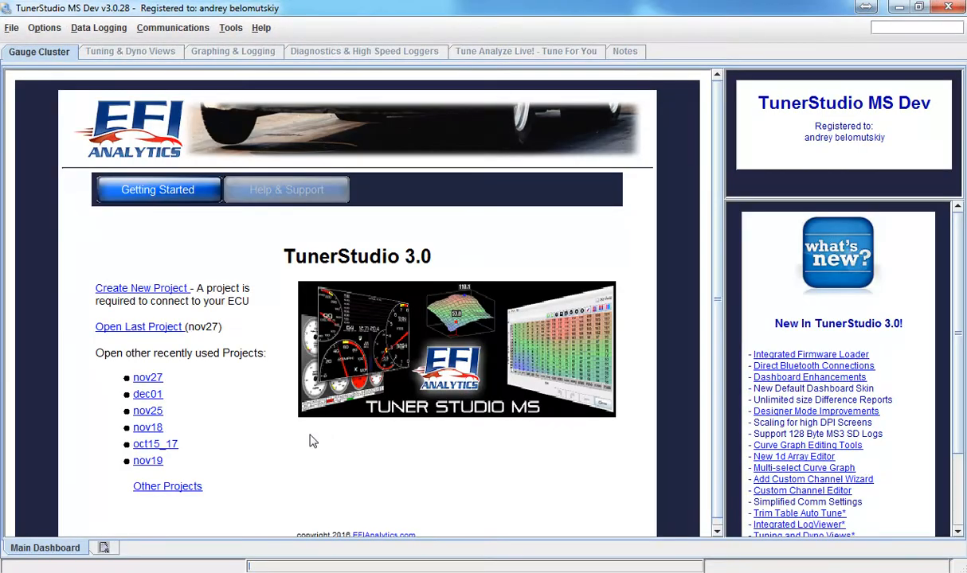
# Create a new project named dec17 and choose rusefi.ini from the TunerStudioProjects folder as its ECU definition file.
pyautogui.click(137, 289)
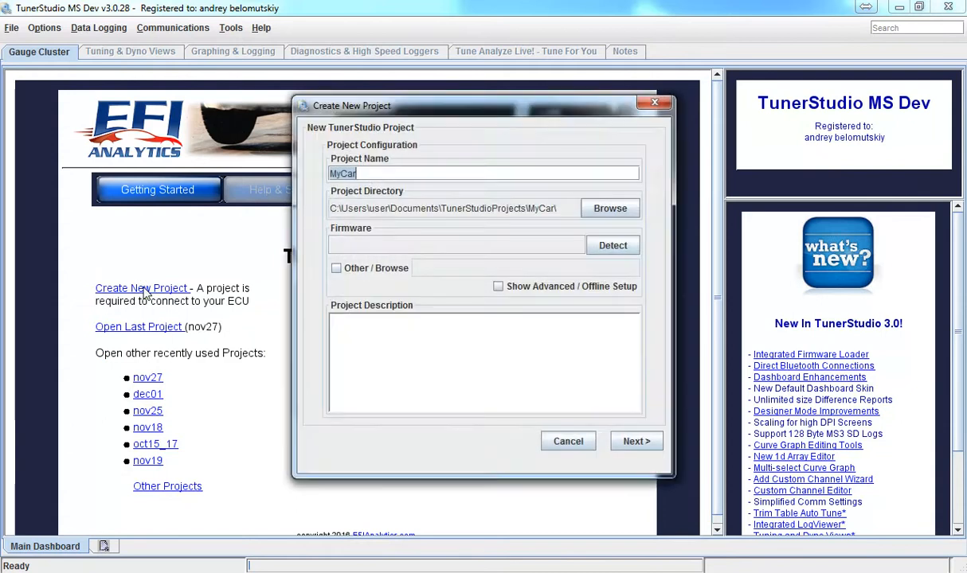
pyautogui.write('dec17')
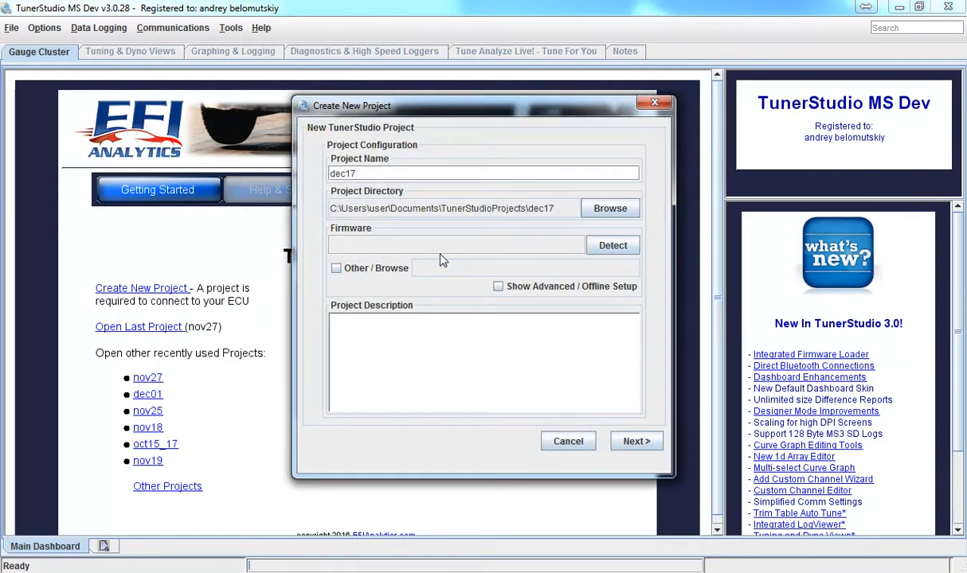
pyautogui.click(368, 269)
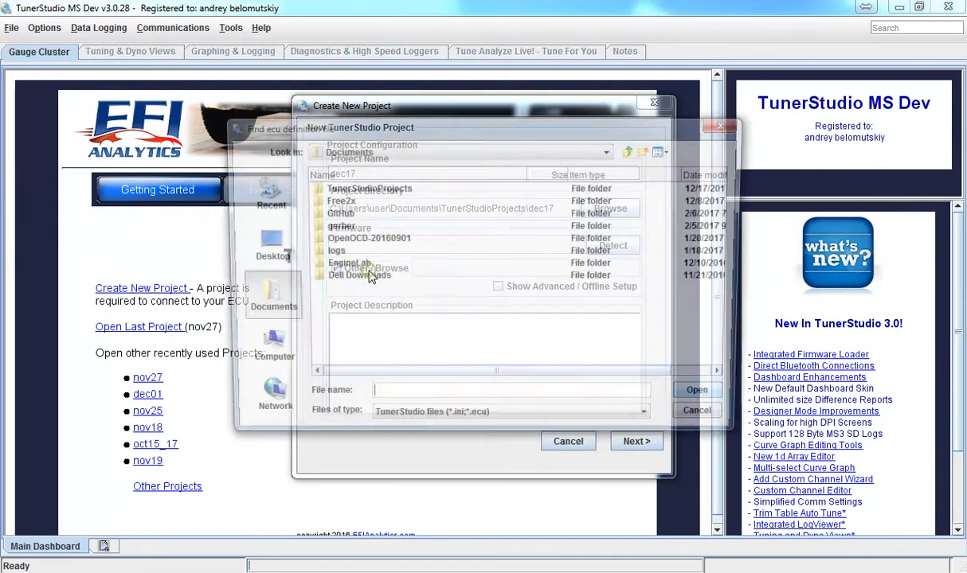
pyautogui.doubleClick(369, 189)
pyautogui.doubleClick(338, 187)
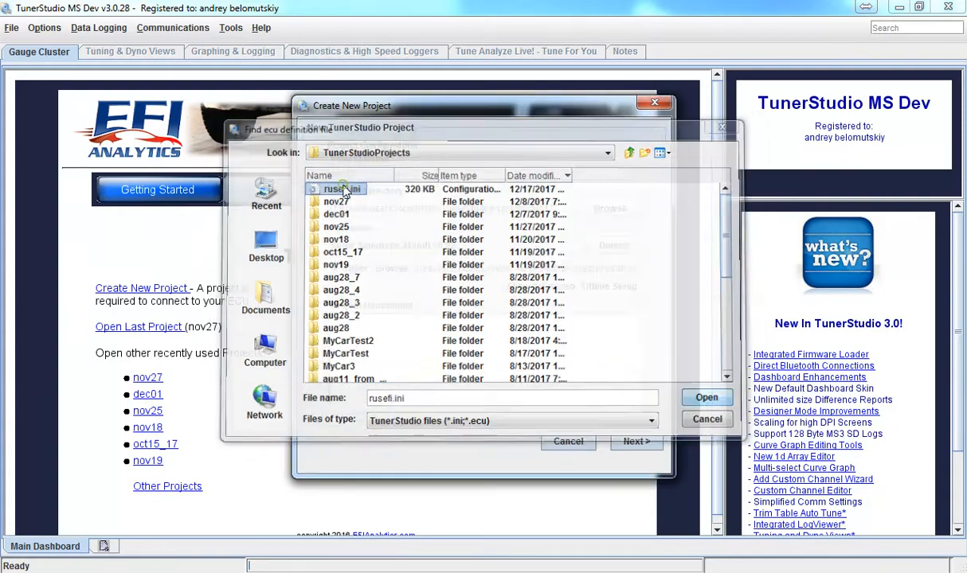
# Set the new project's com port to COM22 at 115200 baud and complete the project setup.
pyautogui.click(622, 443)
pyautogui.click(510, 270)
pyautogui.click(509, 285)
pyautogui.click(635, 442)
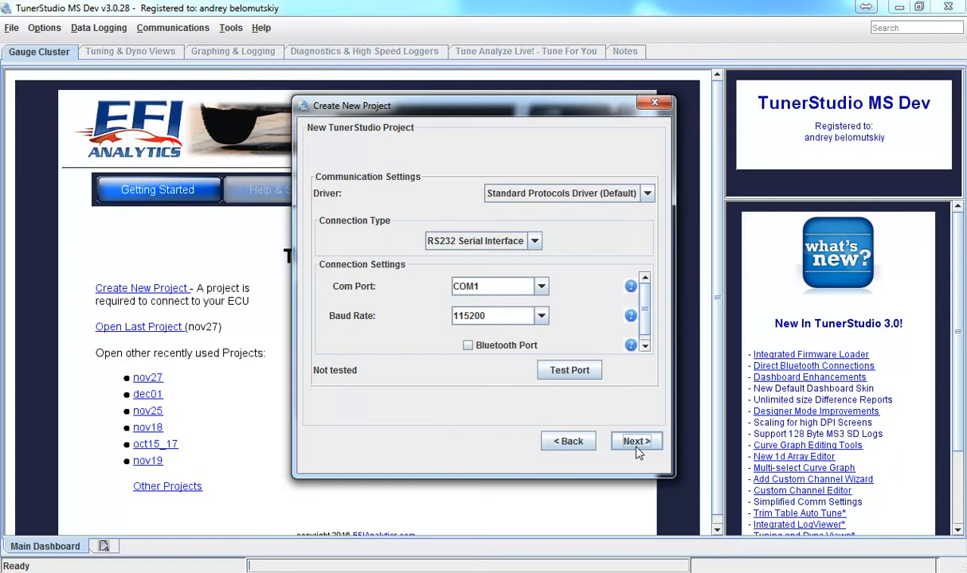
pyautogui.click(540, 287)
pyautogui.click(478, 317)
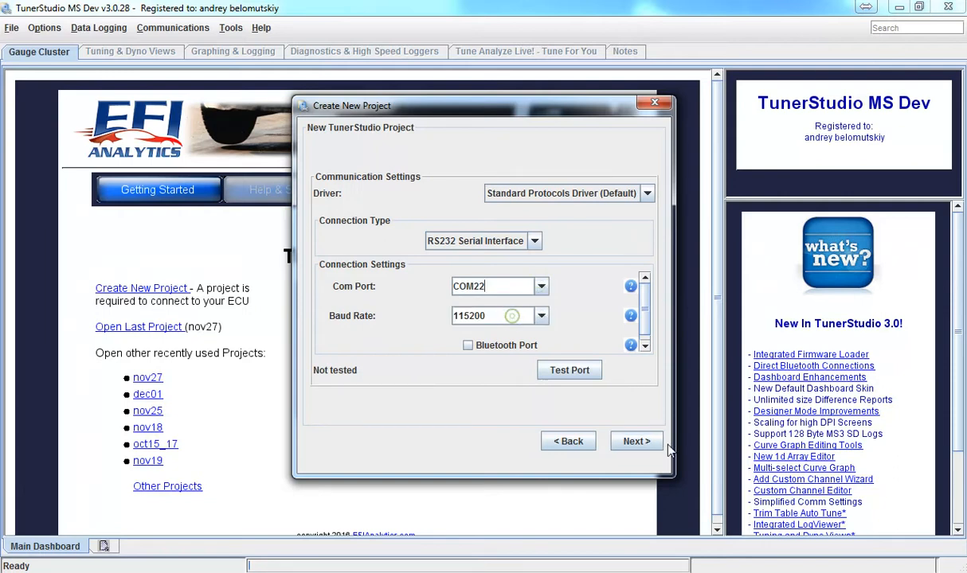
pyautogui.click(635, 443)
pyautogui.click(636, 448)
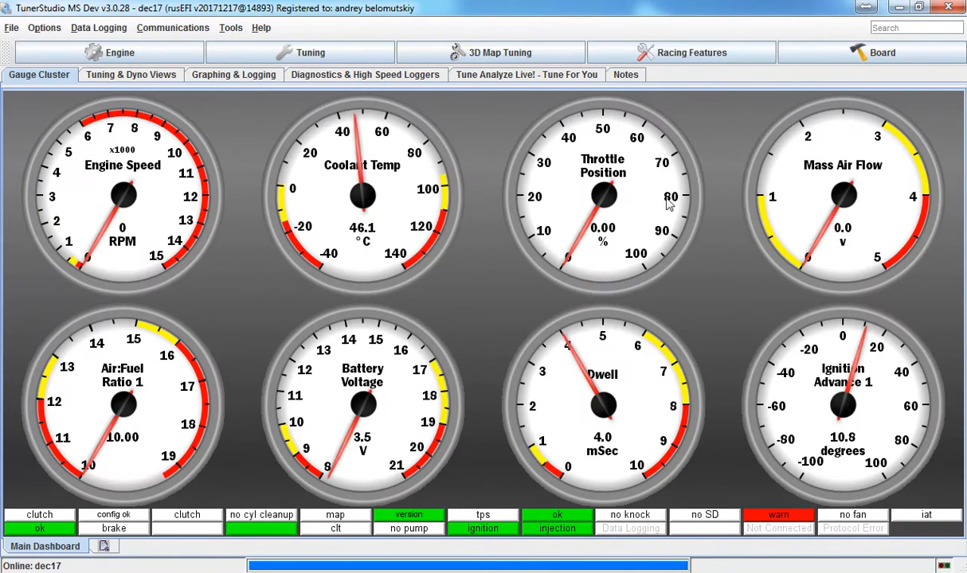
# Assign pin PE3 to output #1 in the board's FSIO outputs.
pyautogui.click(809, 55)
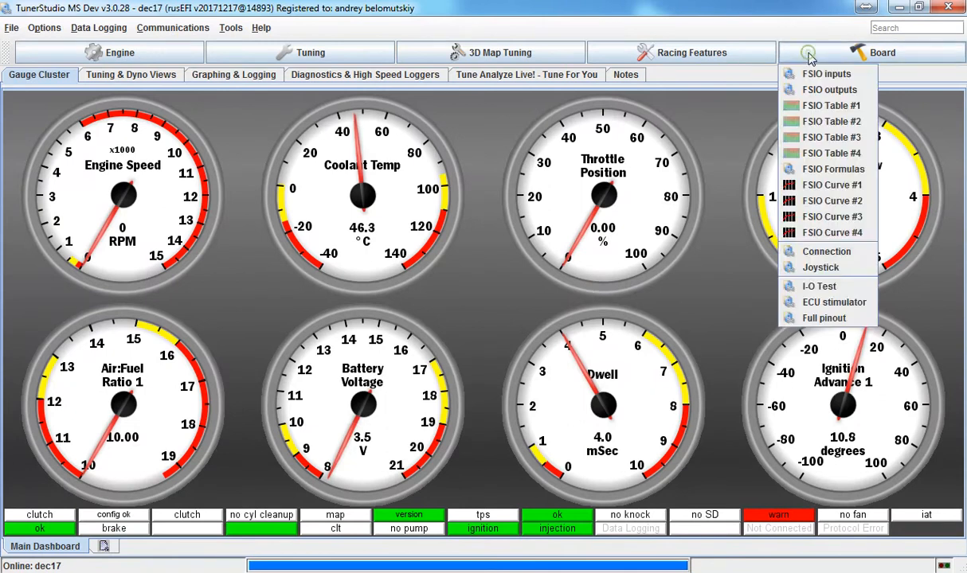
pyautogui.click(829, 90)
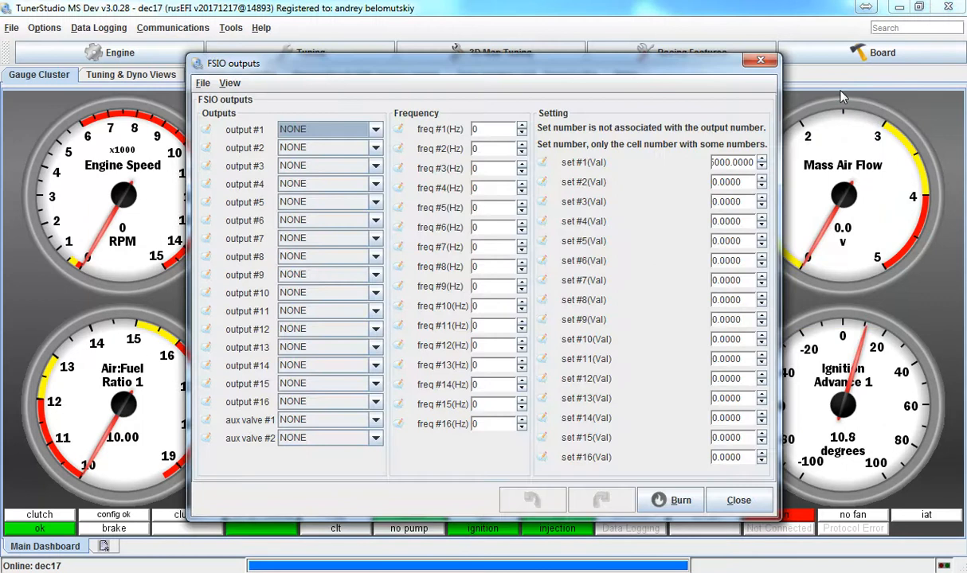
pyautogui.click(324, 130)
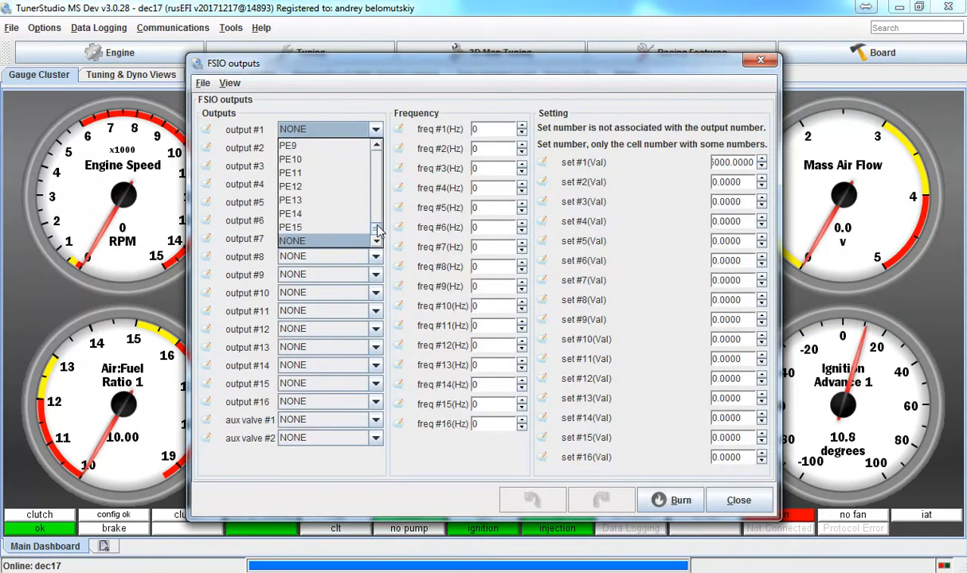
pyautogui.click(377, 148)
pyautogui.click(377, 147)
pyautogui.click(378, 148)
pyautogui.click(378, 147)
pyautogui.click(378, 147)
pyautogui.click(378, 148)
pyautogui.click(378, 147)
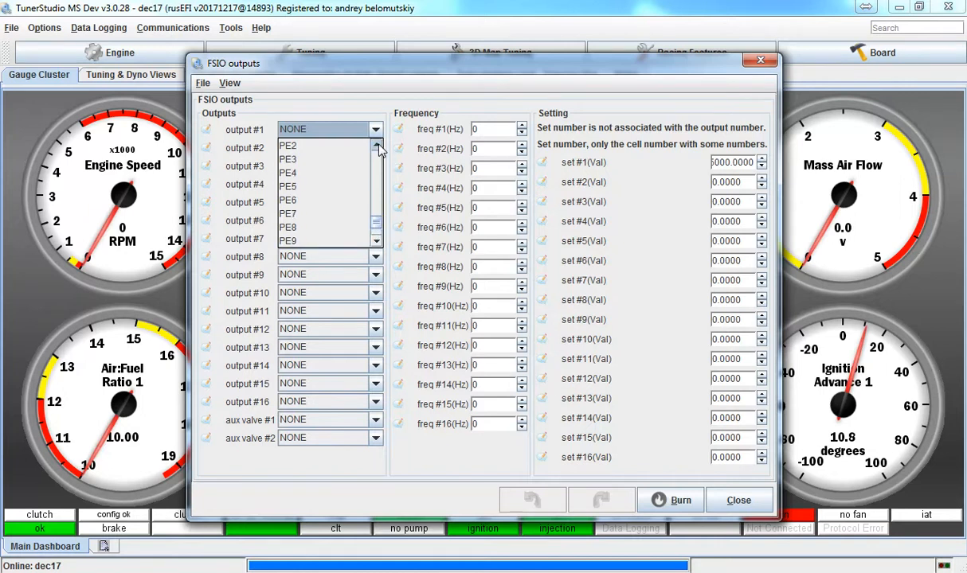
pyautogui.click(331, 162)
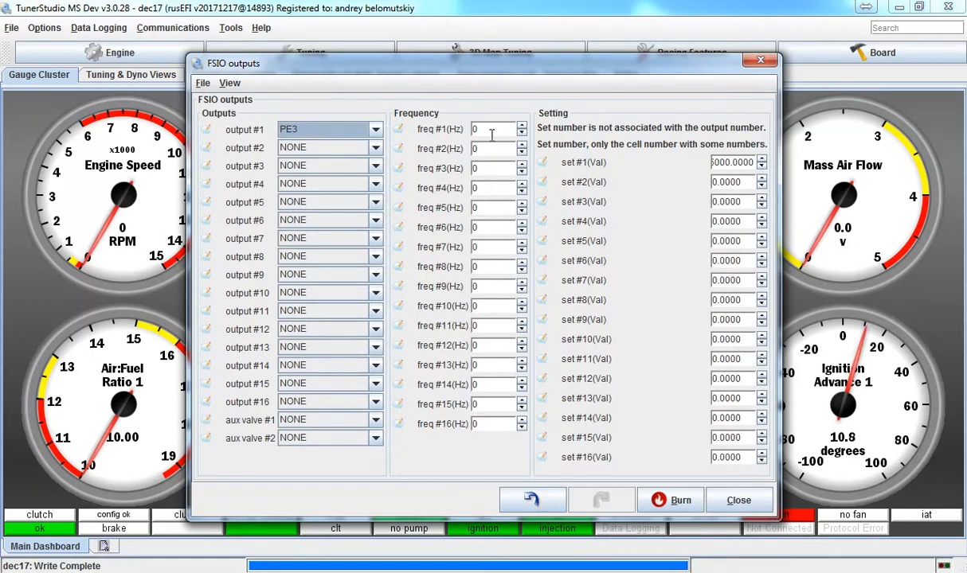
# Set the FSIO set #1 value to 2500 and close the FSIO outputs settings.
pyautogui.click(747, 162)
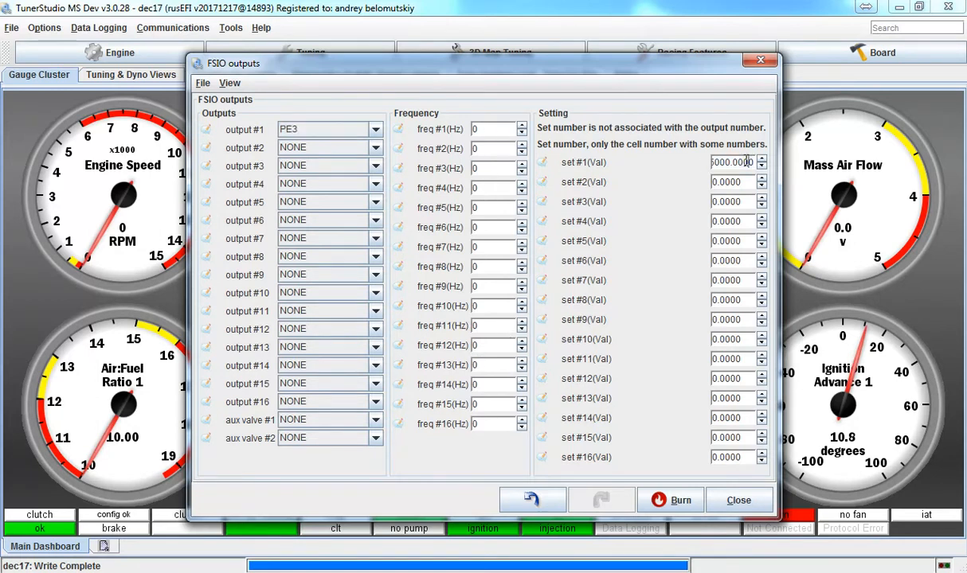
pyautogui.press('Left')
pyautogui.press('Left')
pyautogui.press('Left')
pyautogui.press('Left')
pyautogui.press('Left')
pyautogui.write('25')
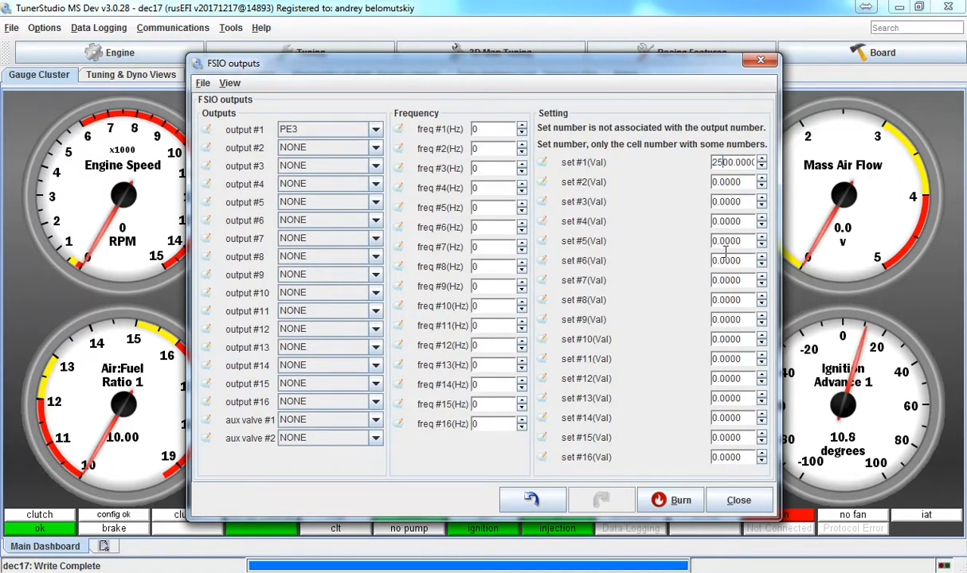
pyautogui.click(740, 500)
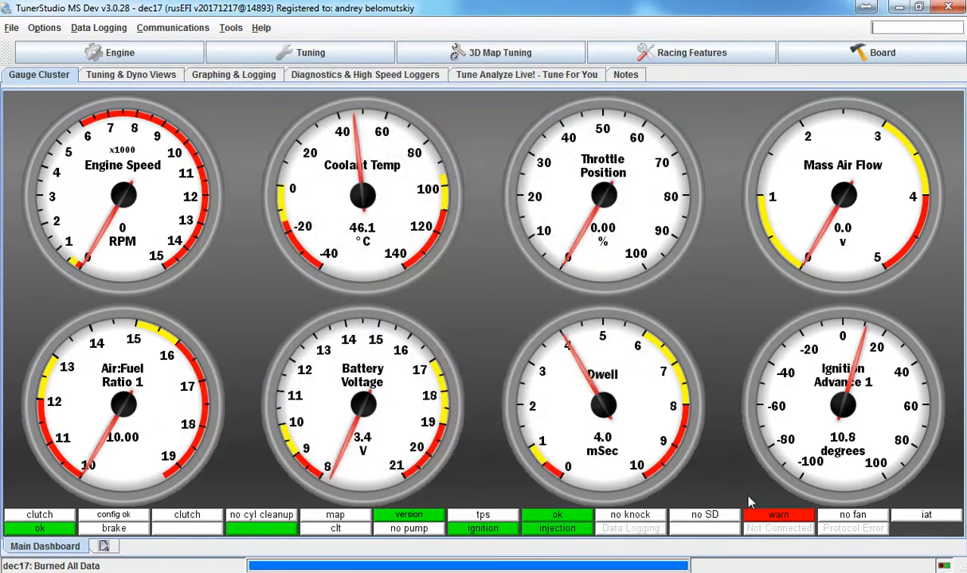
# Examine formula 1 in the board's FSIO Formulas, leaving the dialog without edits.
pyautogui.click(852, 52)
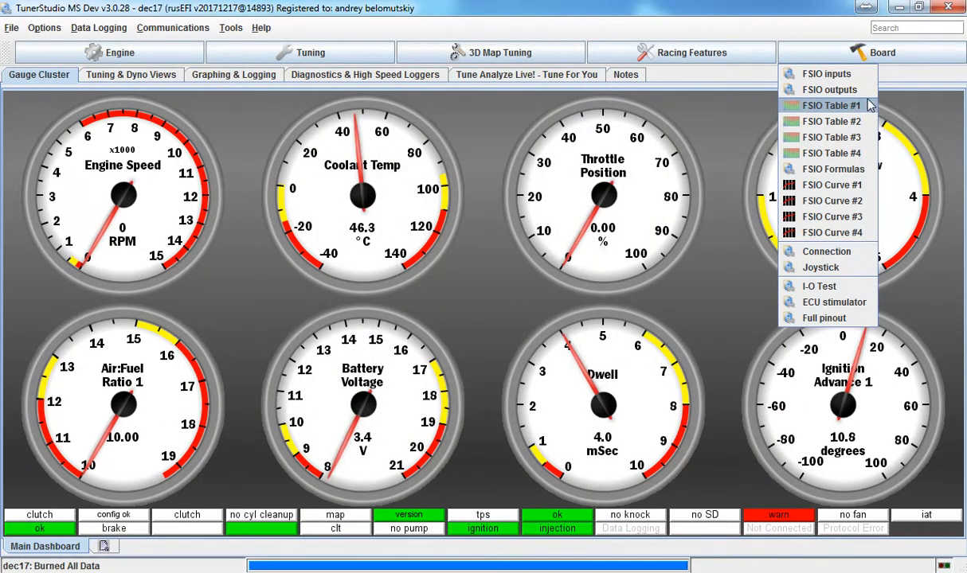
pyautogui.click(833, 169)
pyautogui.click(203, 155)
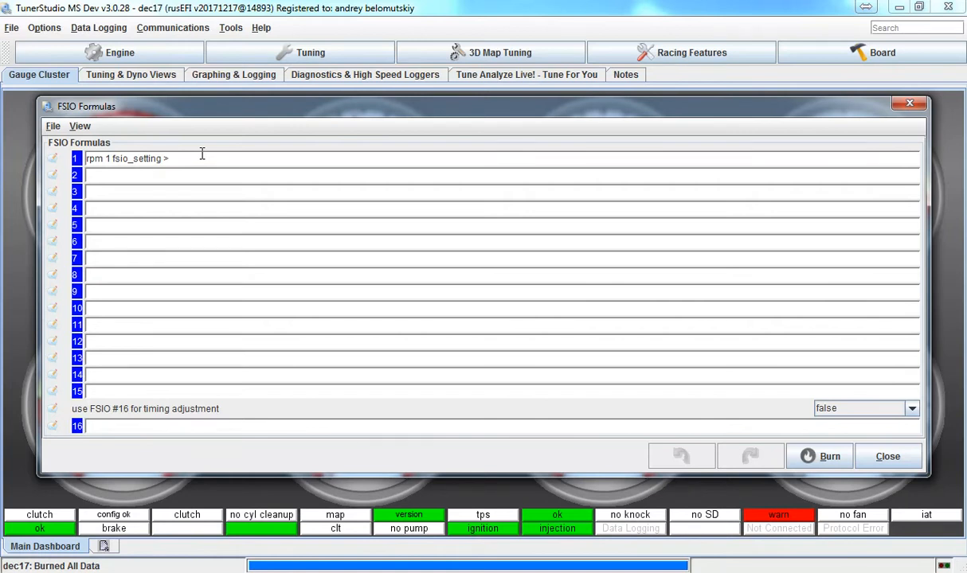
pyautogui.moveTo(202, 154); pyautogui.dragTo(64, 156)
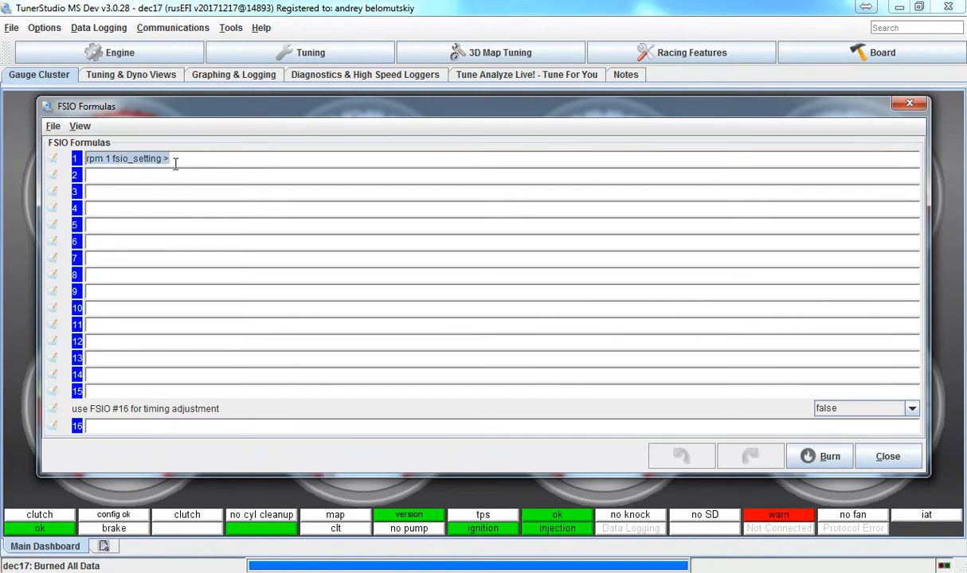
pyautogui.click(205, 156)
pyautogui.click(191, 157)
pyautogui.click(198, 159)
pyautogui.press('Home')
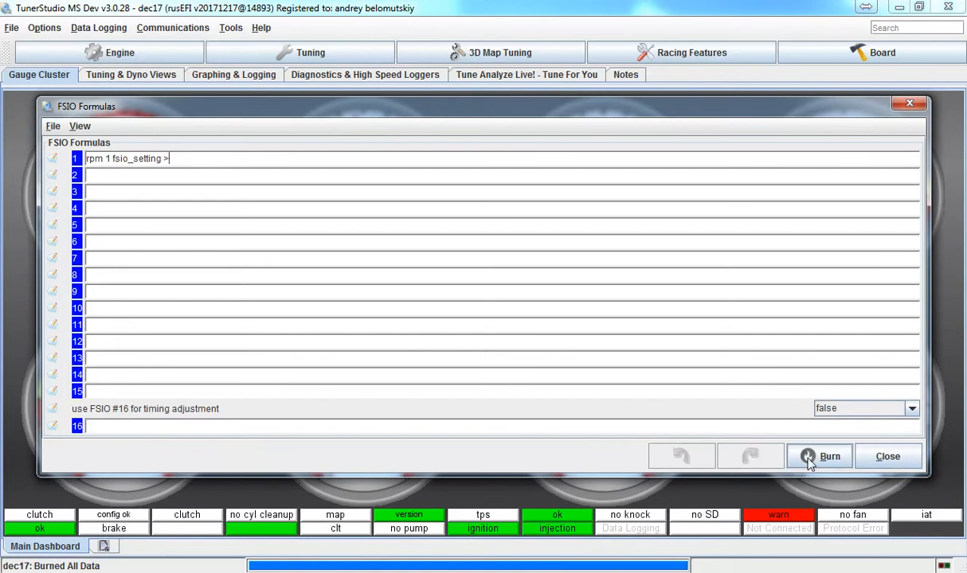
pyautogui.click(888, 458)
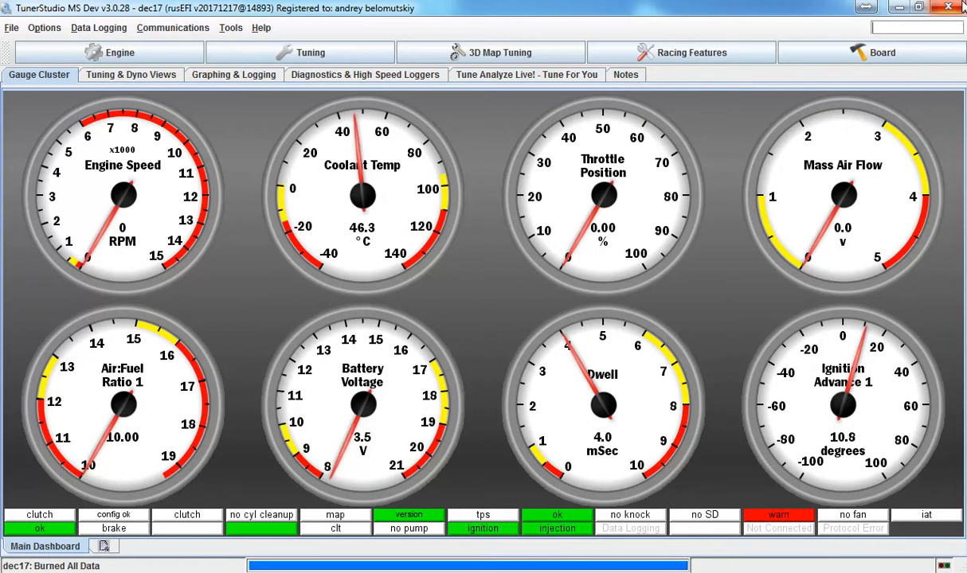
# Set debug fields to FSIO_EXPRESSION in the Base Engine Settings and close the dialog.
pyautogui.click(49, 51)
pyautogui.click(76, 73)
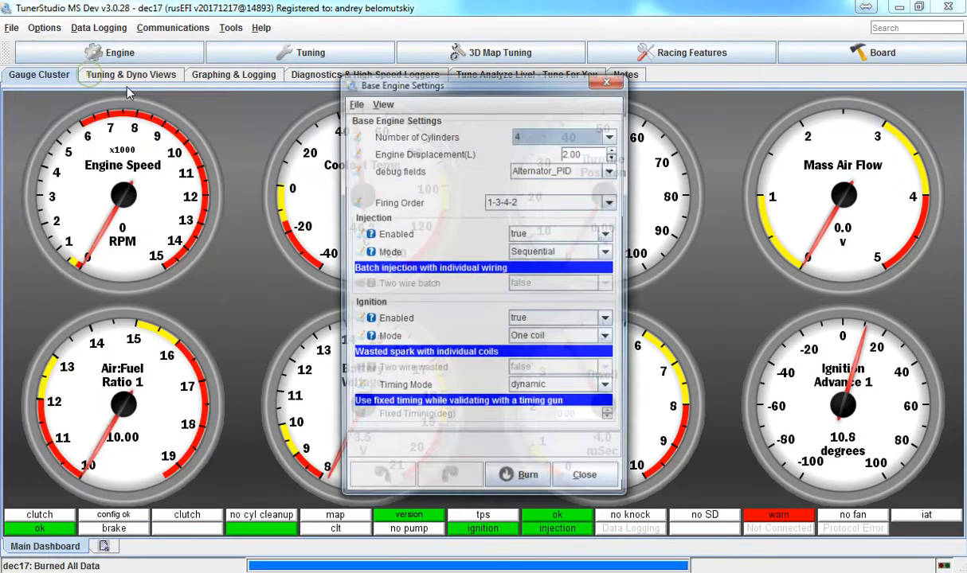
pyautogui.click(540, 168)
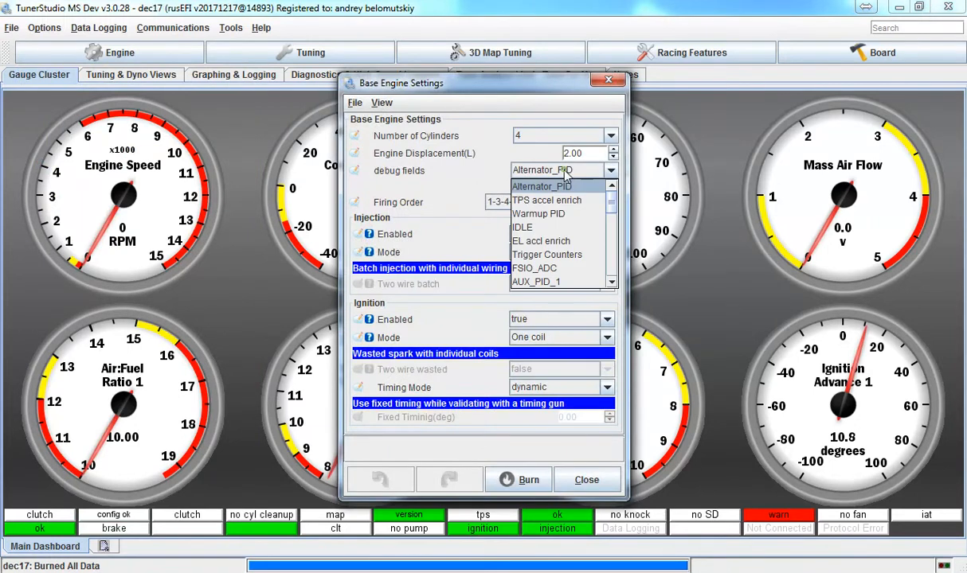
pyautogui.moveTo(611, 201); pyautogui.dragTo(610, 265)
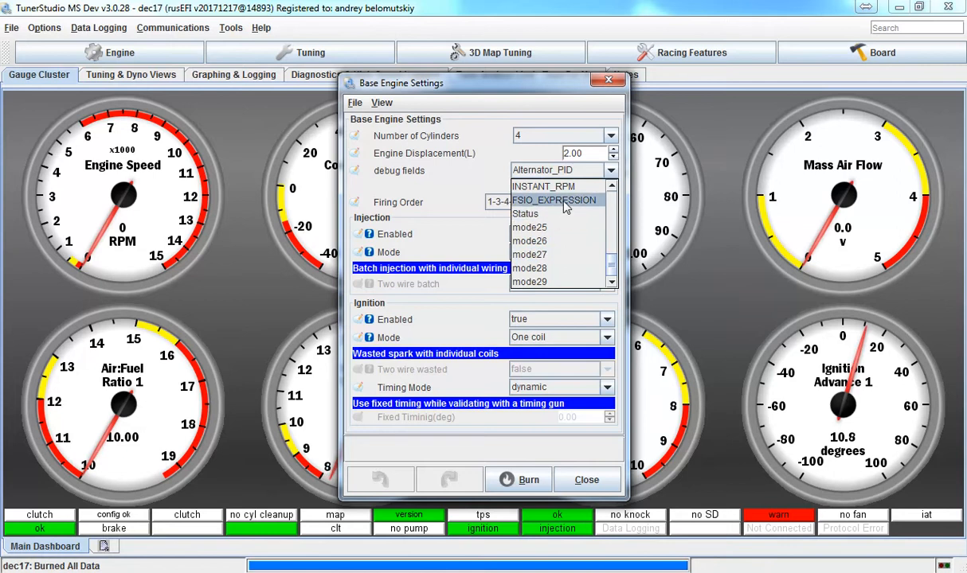
pyautogui.click(562, 201)
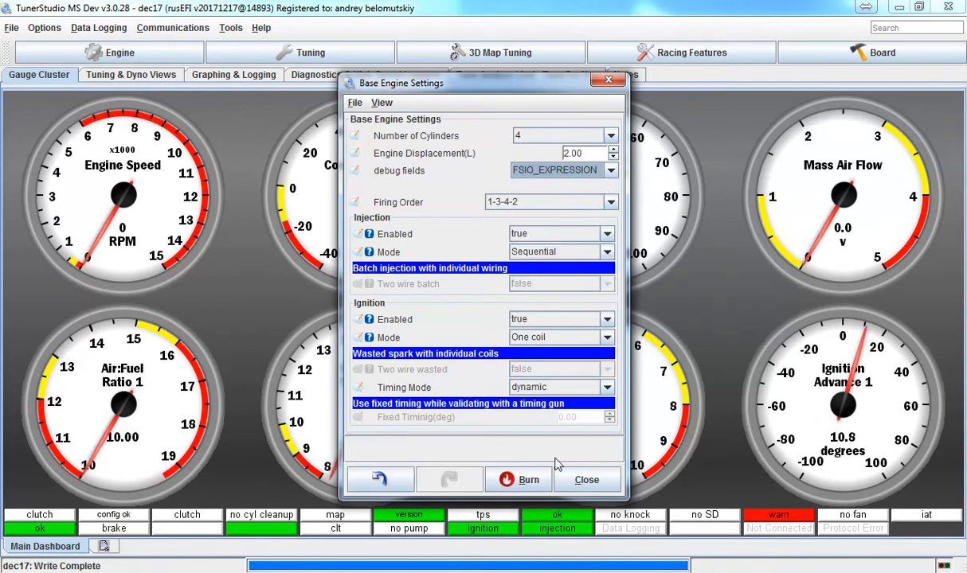
pyautogui.click(582, 477)
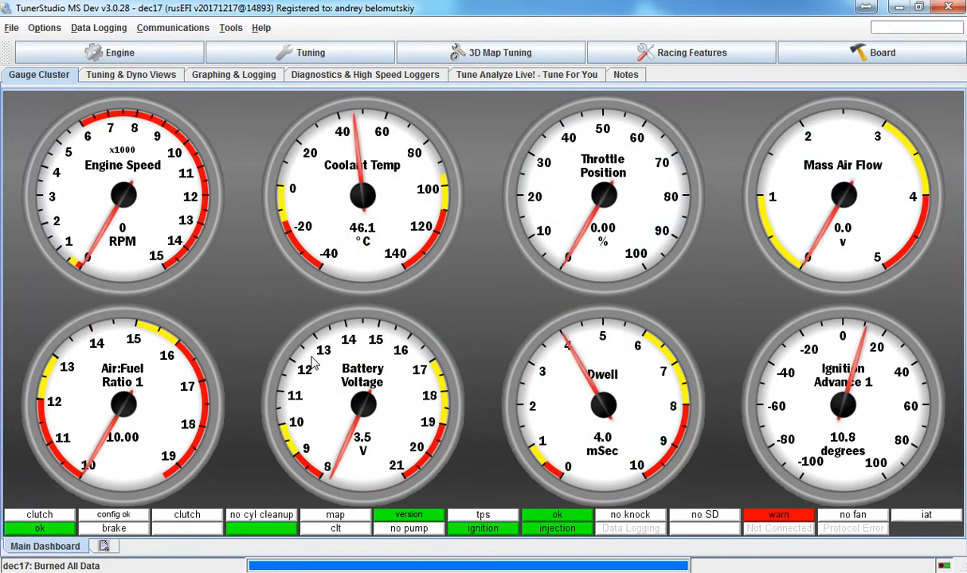
# Replace the Battery Voltage gauge on the dashboard with the debug f1 gauge.
pyautogui.rightClick(318, 374)
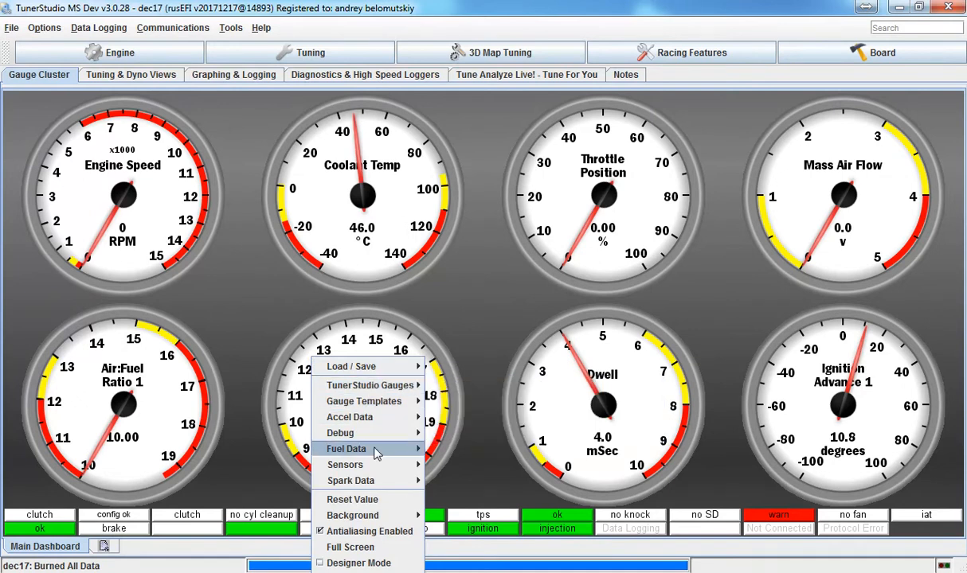
pyautogui.moveTo(378, 453)
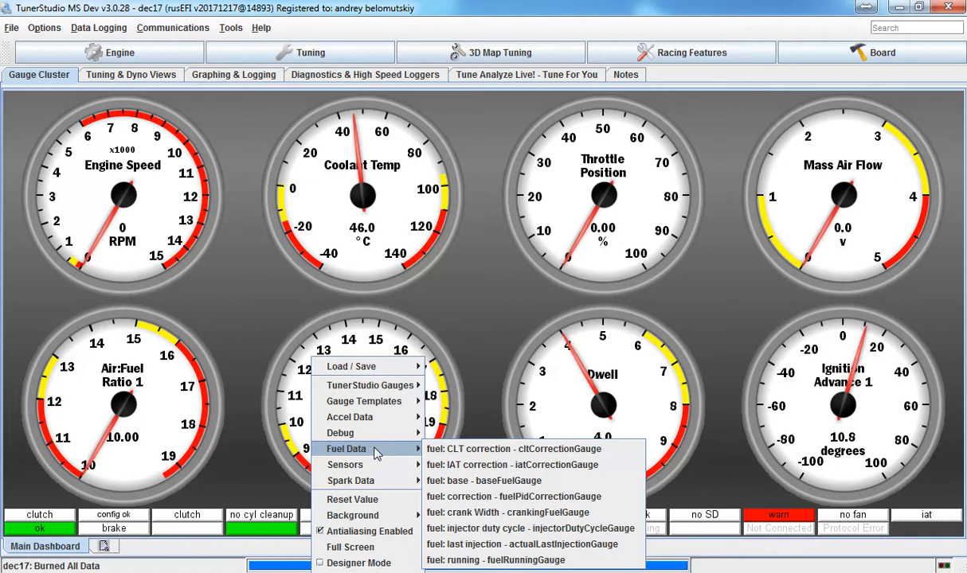
pyautogui.moveTo(358, 433)
pyautogui.click(465, 289)
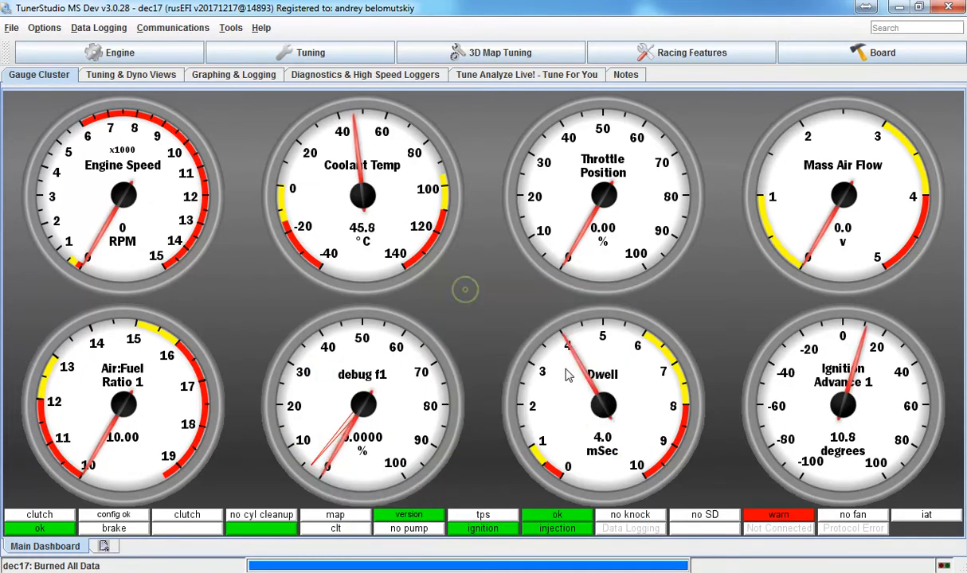
# Replace the Dwell gauge on the dashboard with the debug f2: iTerm gauge.
pyautogui.rightClick(568, 376)
pyautogui.moveTo(615, 412)
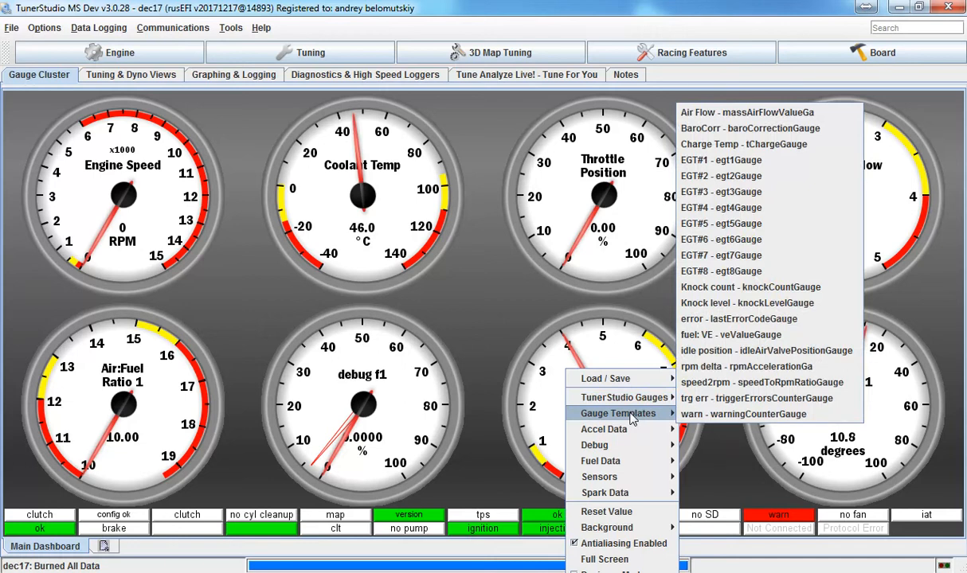
pyautogui.moveTo(629, 444)
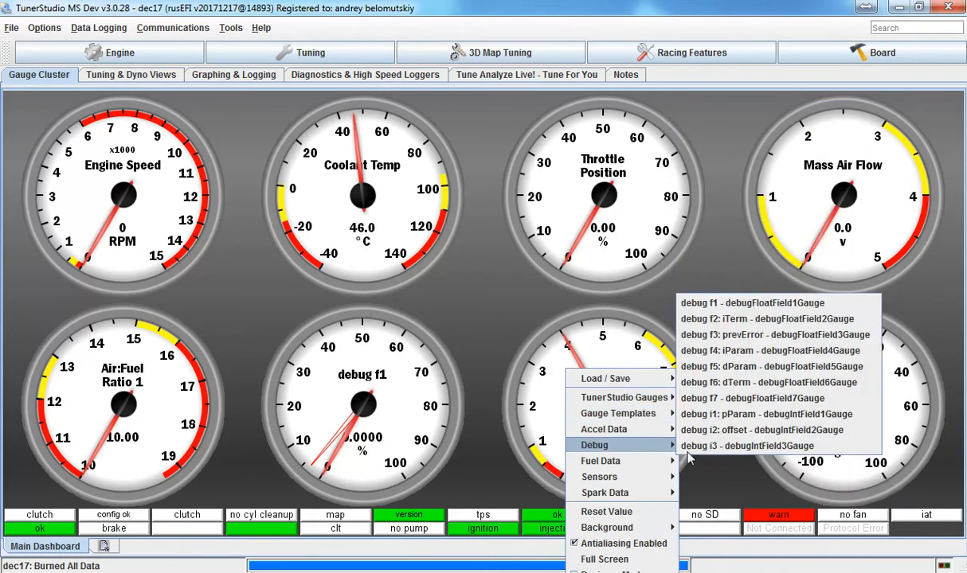
pyautogui.click(724, 321)
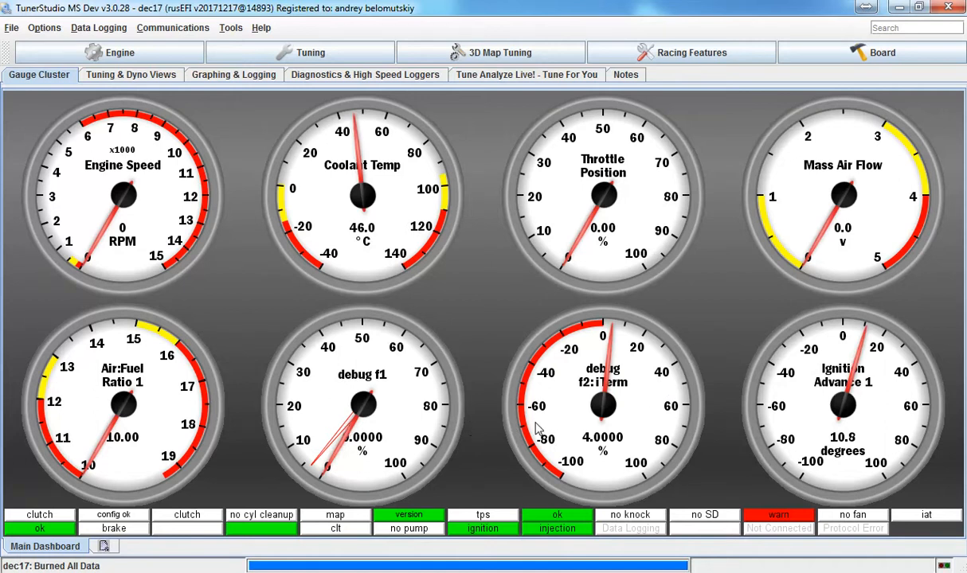
# Shut down TunerStudio and launch rusefi_console.exe from the snapshot_20171217_1442_rusefi folder.
pyautogui.click(948, 8)
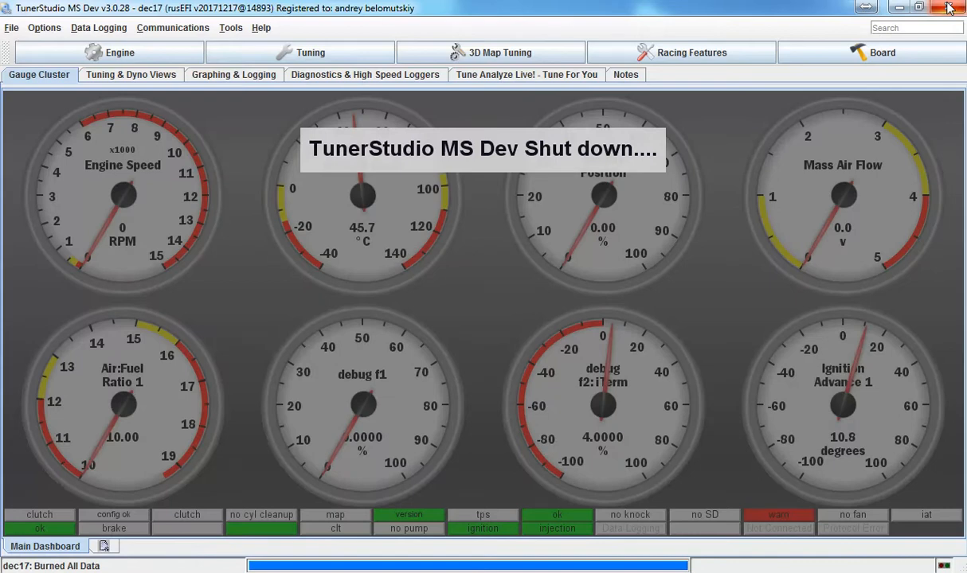
pyautogui.click(439, 400)
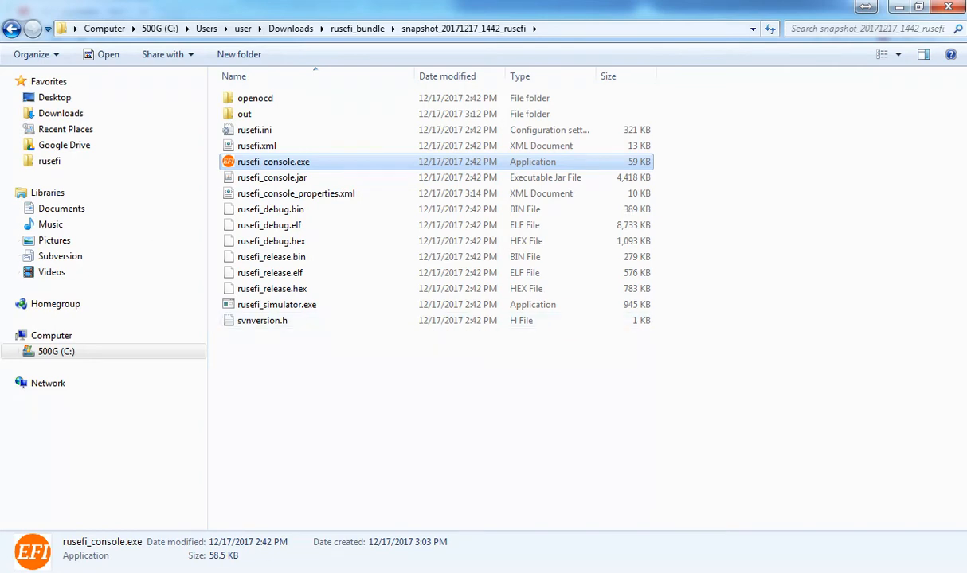
pyautogui.press('Return')
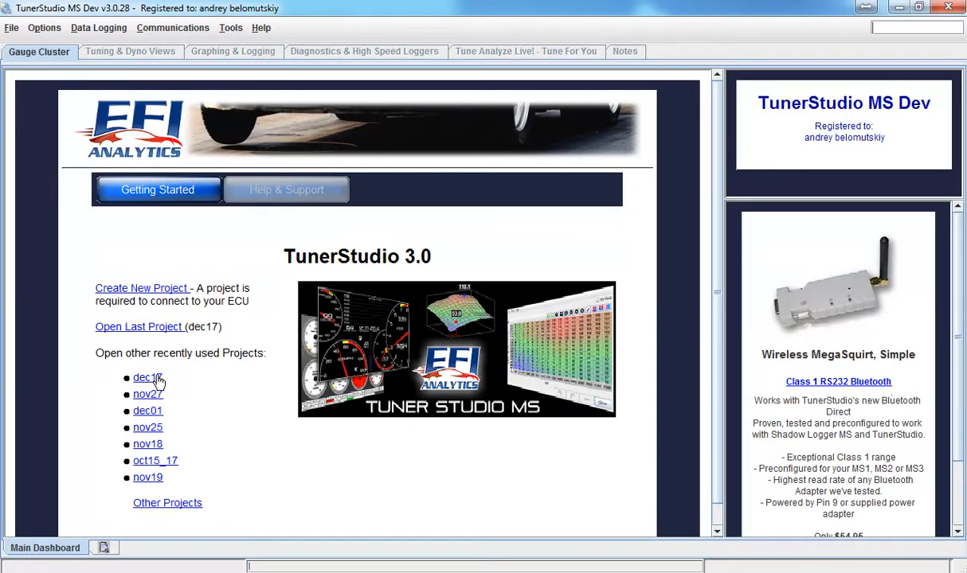
# Open the dec17 project and resolve the difference report by using the controller settings.
pyautogui.click(157, 379)
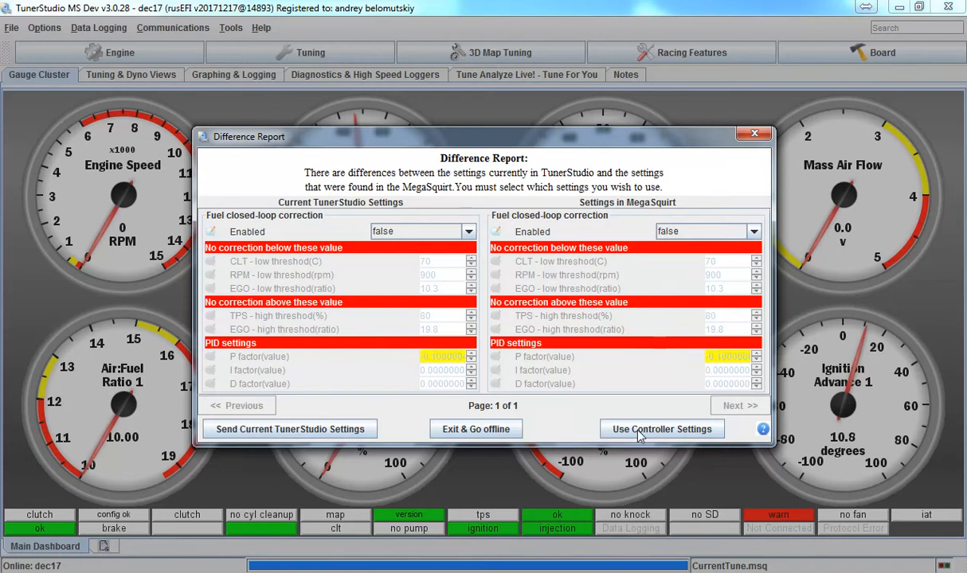
pyautogui.click(661, 429)
pyautogui.click(485, 311)
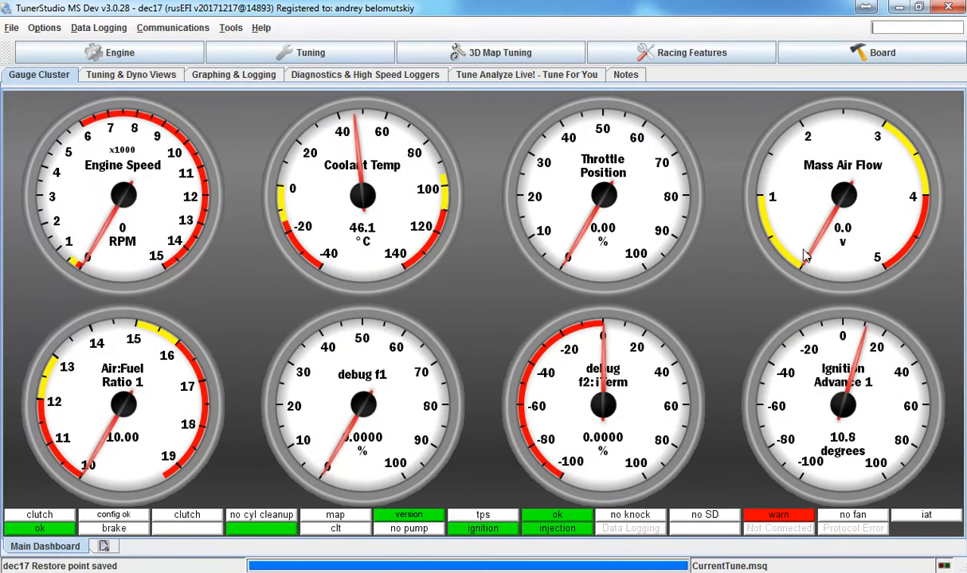
# Check the output #1 pin and the set #1 value in FSIO outputs, and close the dialog.
pyautogui.click(834, 52)
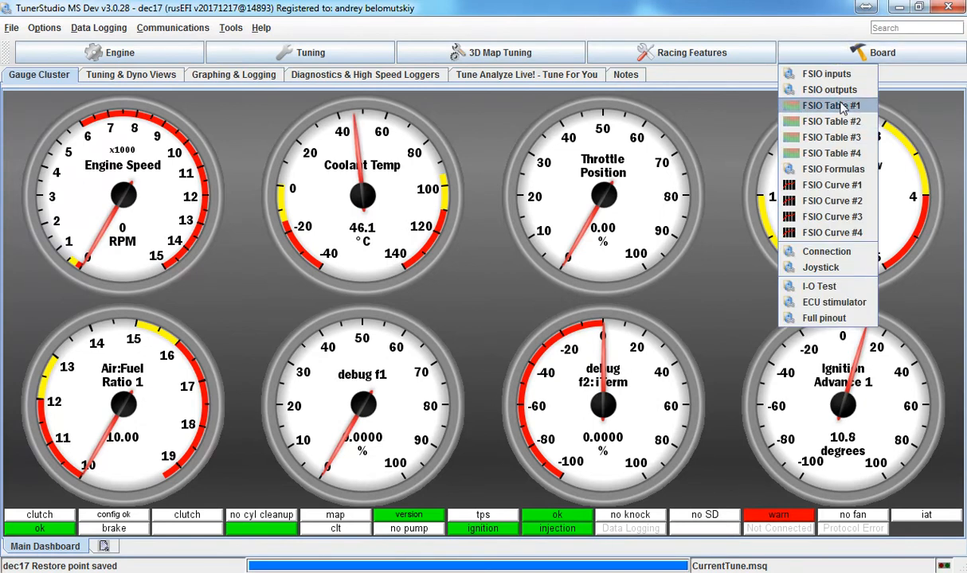
pyautogui.click(829, 89)
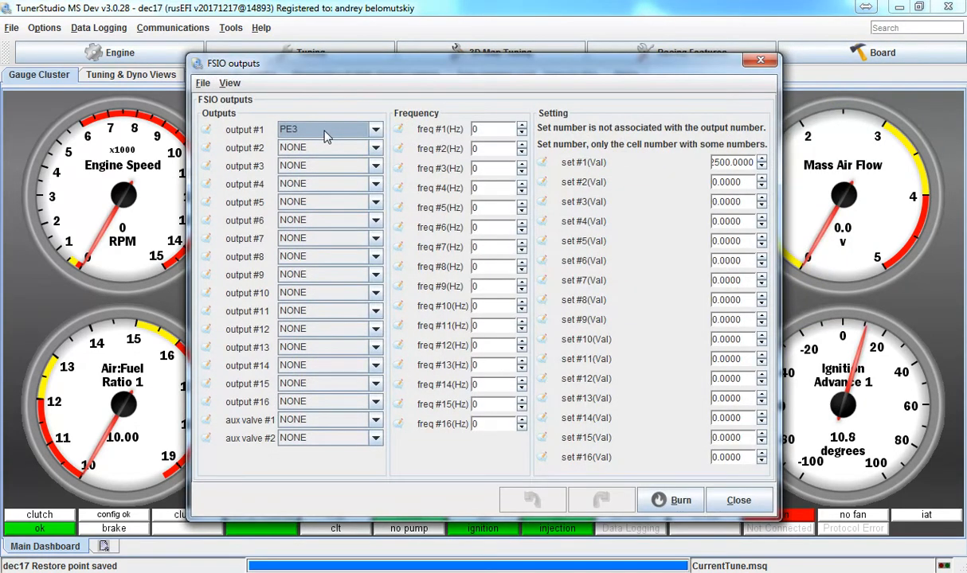
pyautogui.click(759, 61)
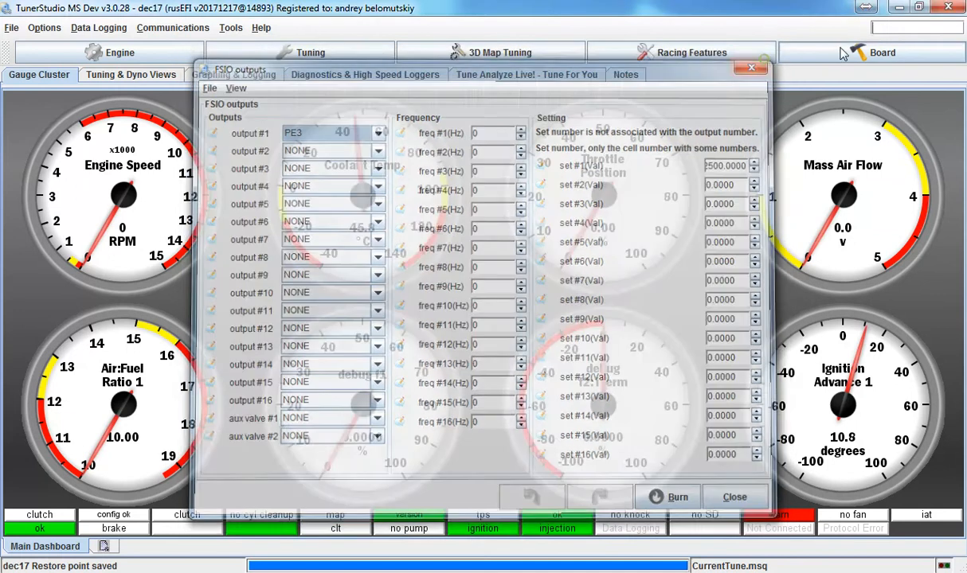
# Enable self-stimulation in the ECU stimulator, set the trigger simulator to 5500 RPM, and close the dialog.
pyautogui.click(836, 54)
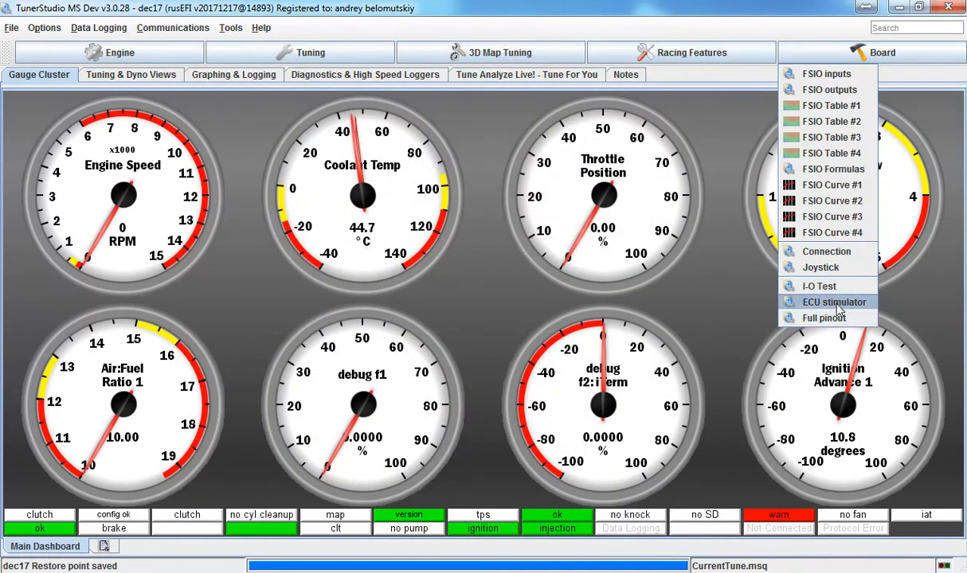
pyautogui.click(835, 304)
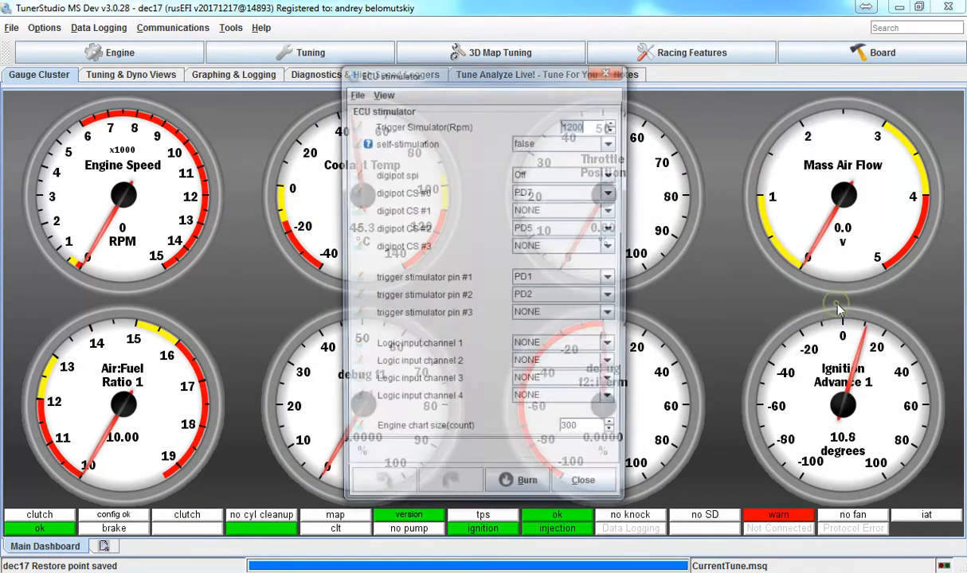
pyautogui.click(558, 144)
pyautogui.click(555, 169)
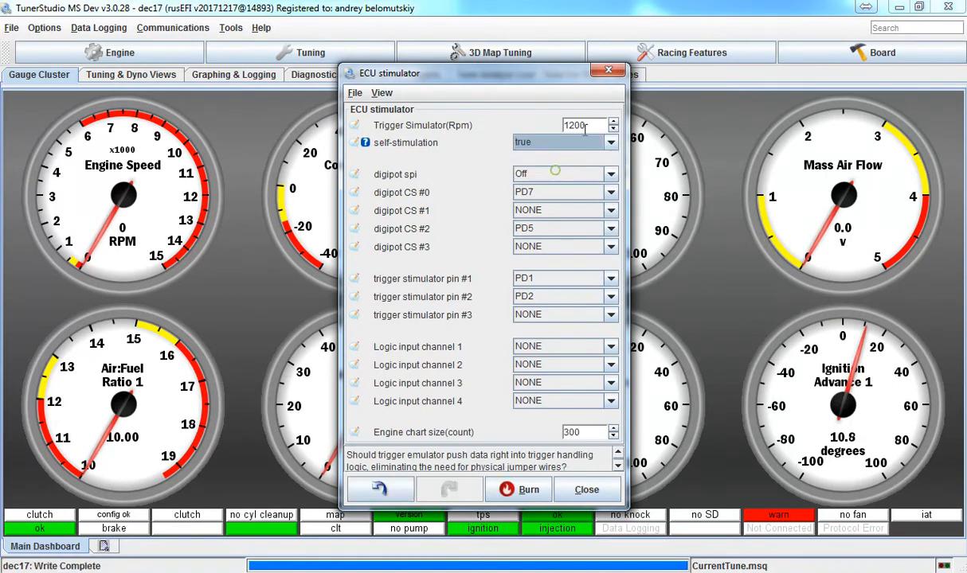
pyautogui.click(589, 125)
pyautogui.write('55')
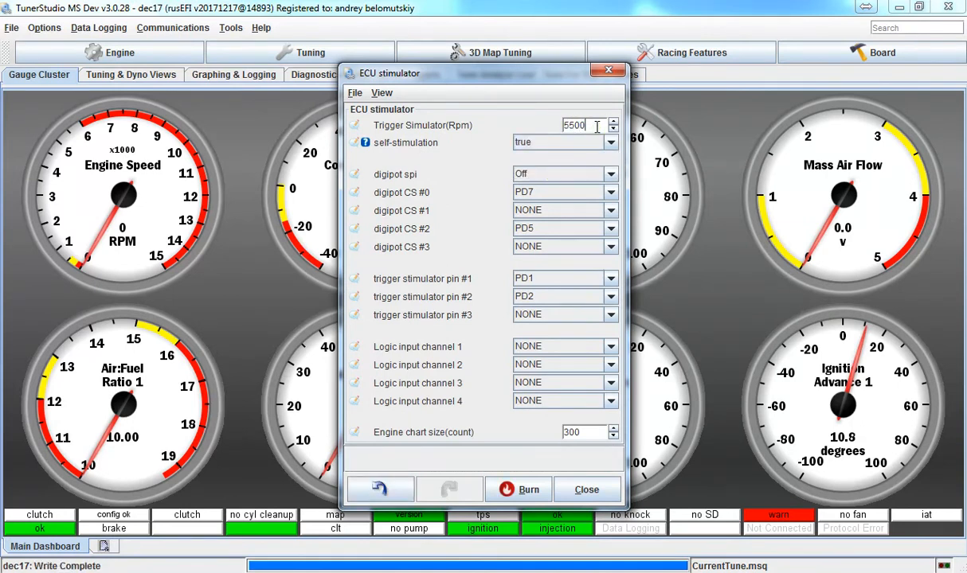
pyautogui.click(594, 492)
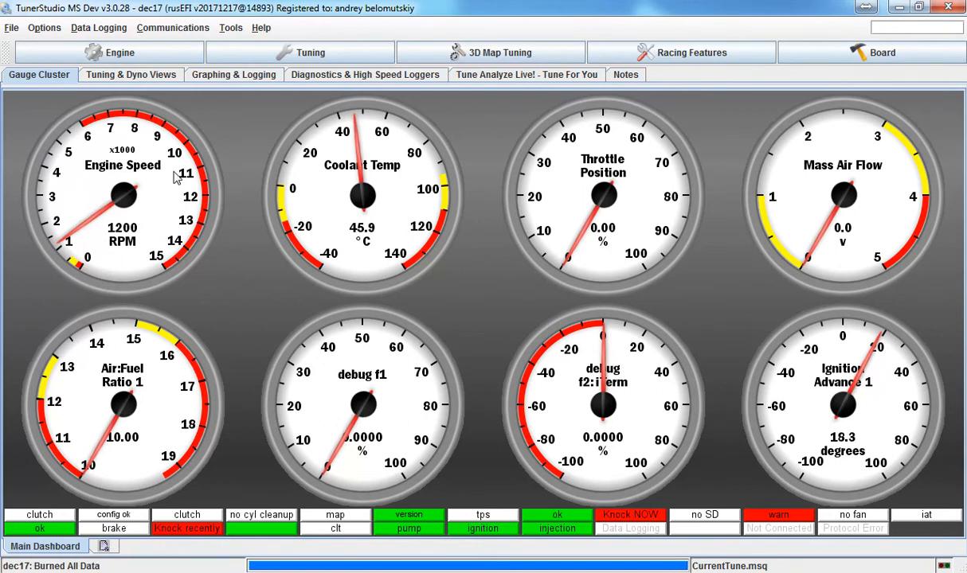
# Recheck the trigger simulator RPM setting in the ECU stimulator and close the dialog.
pyautogui.click(828, 59)
pyautogui.click(797, 302)
pyautogui.click(599, 125)
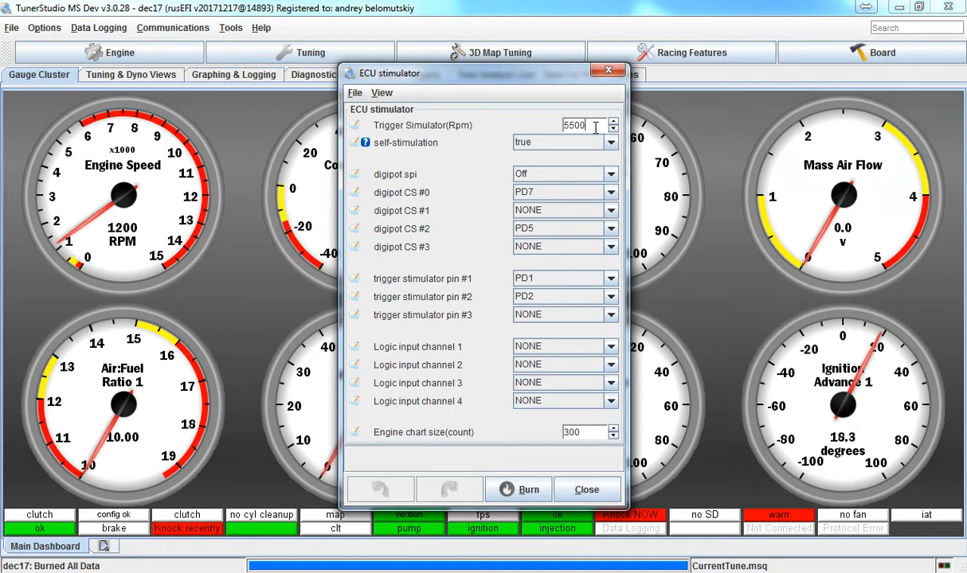
pyautogui.click(589, 491)
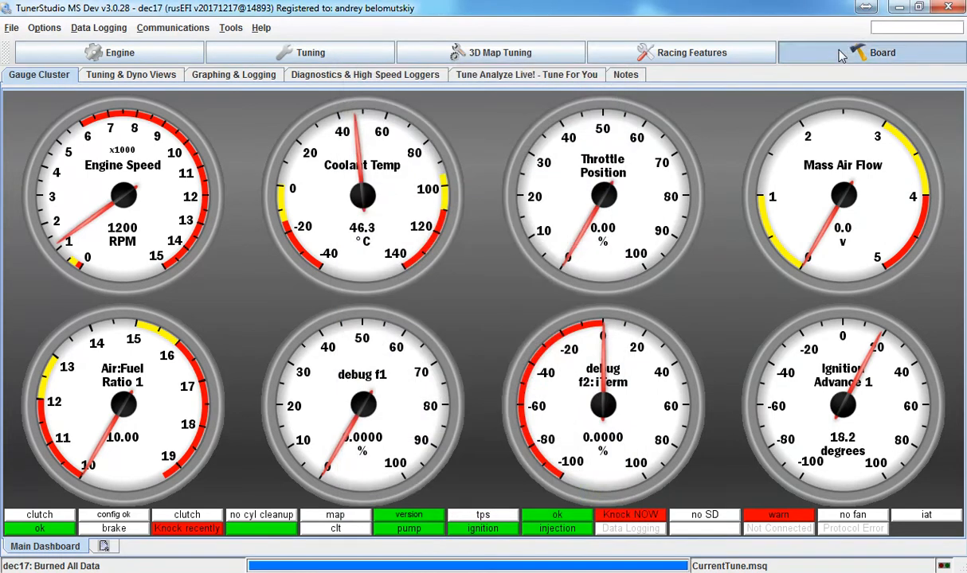
# Lower set #1 in FSIO outputs to 1000, burn the change to the controller, and close the dialog.
pyautogui.click(864, 53)
pyautogui.click(837, 91)
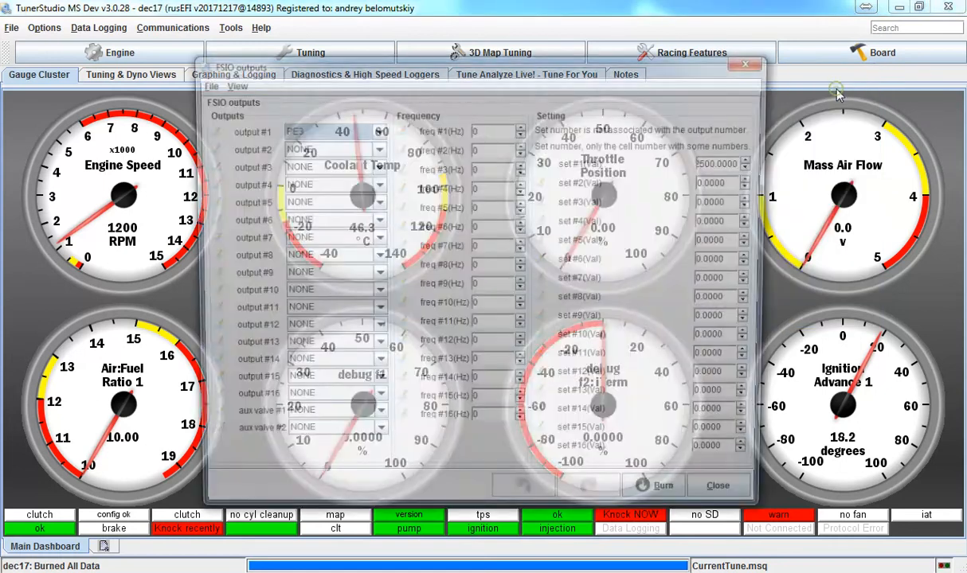
pyautogui.click(719, 162)
pyautogui.press('Left')
pyautogui.press('Left')
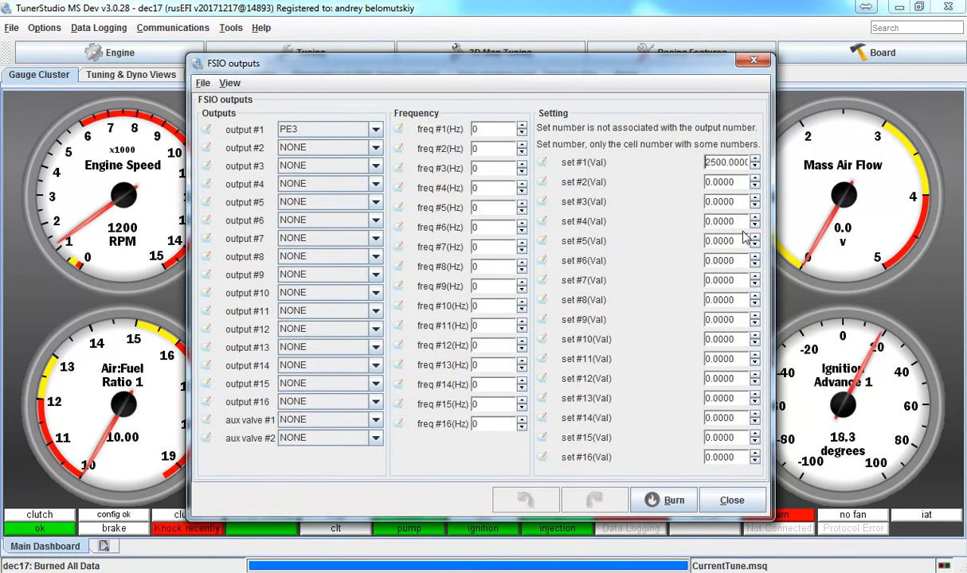
pyautogui.write('10')
pyautogui.click(672, 500)
pyautogui.click(729, 500)
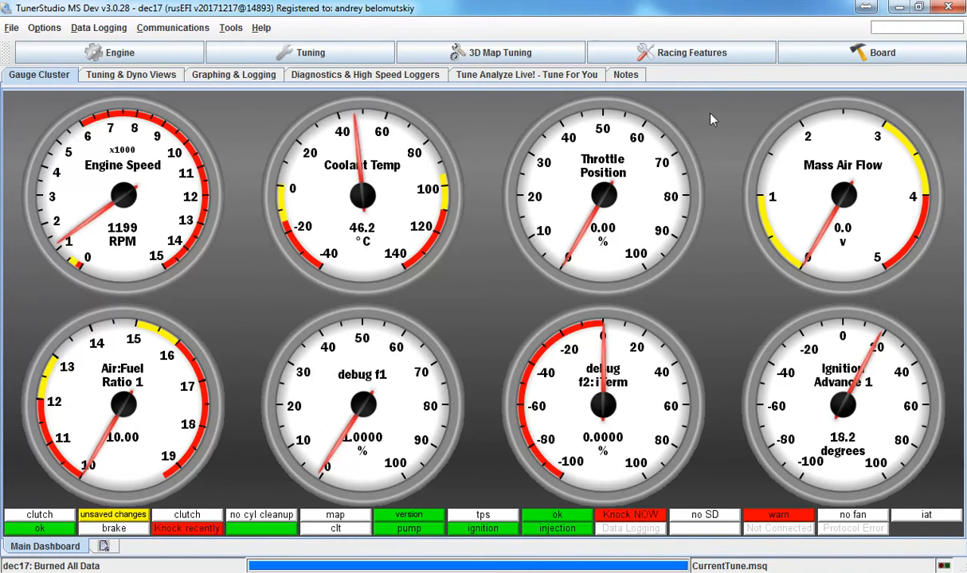
# Set self-stimulation to false in the ECU stimulator and close the dialog.
pyautogui.click(785, 52)
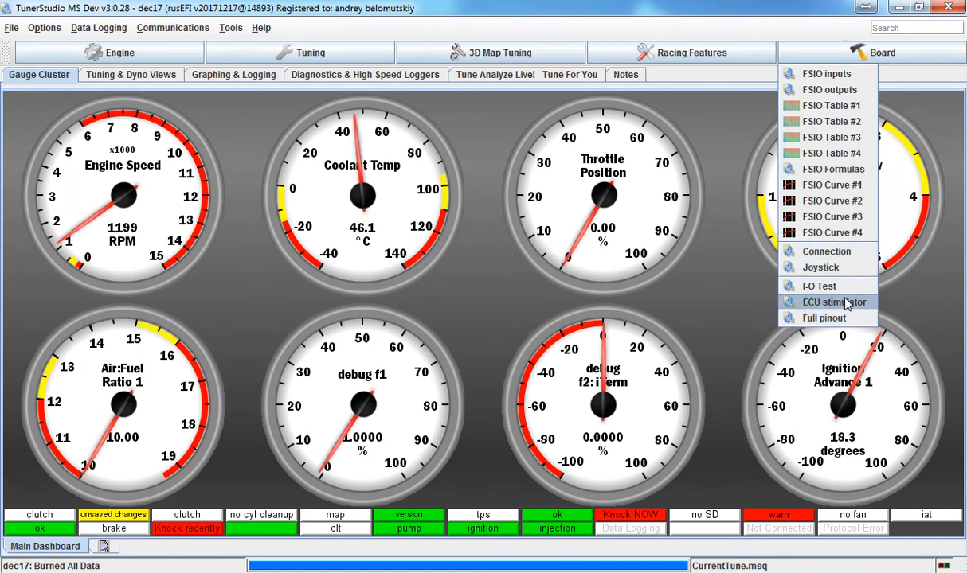
pyautogui.click(834, 303)
pyautogui.click(566, 144)
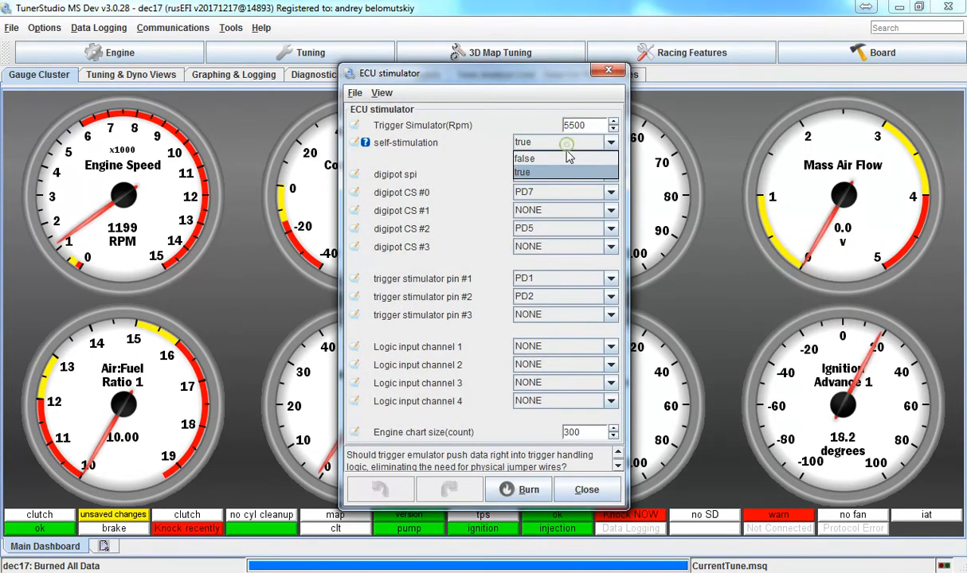
pyautogui.click(566, 158)
pyautogui.click(584, 490)
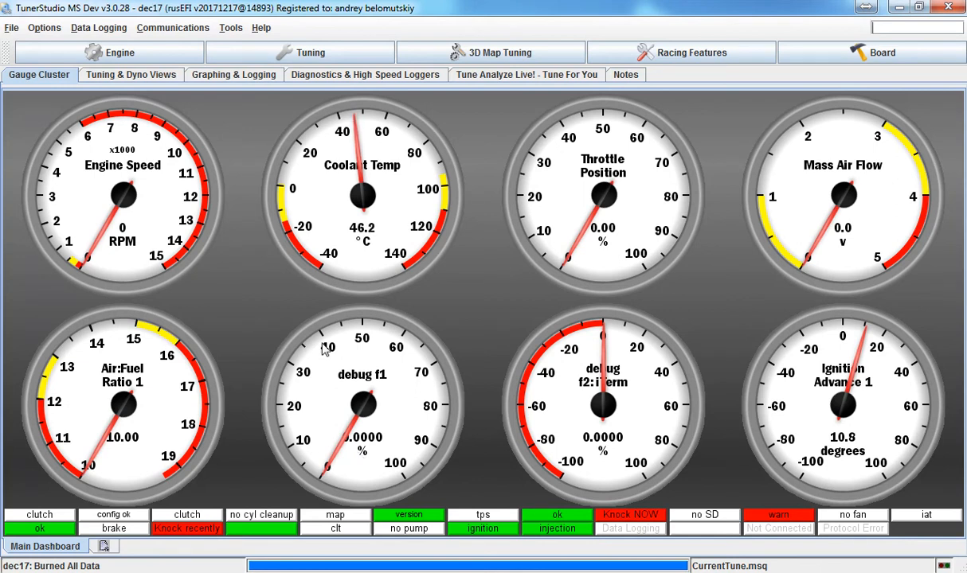
# Review the debug fields selection in the Base Engine Settings and close the dialog.
pyautogui.click(114, 50)
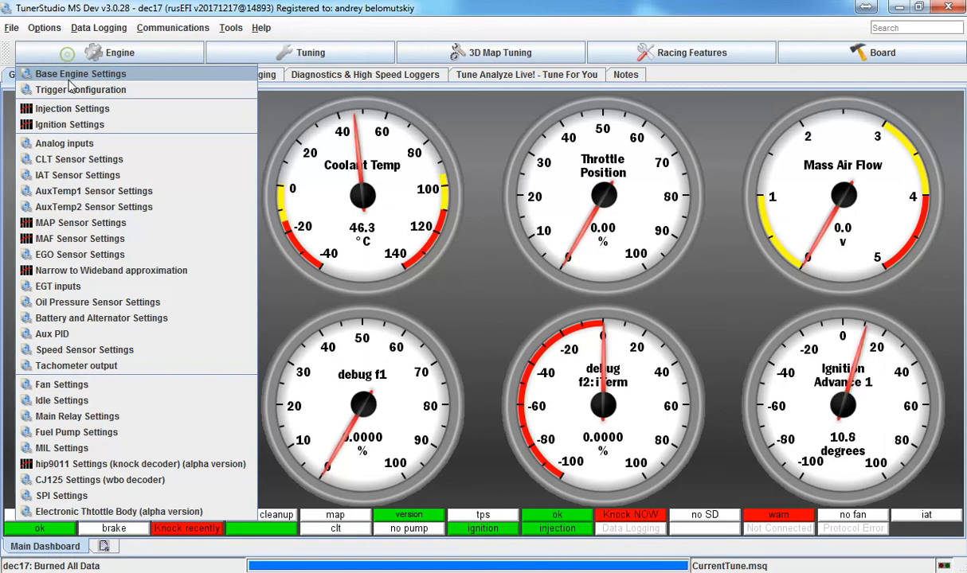
pyautogui.click(70, 78)
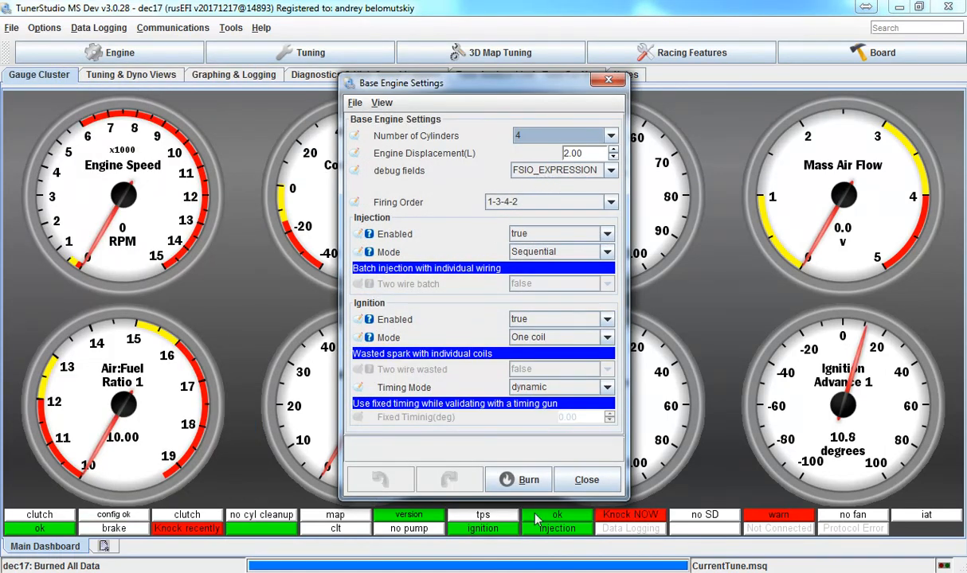
pyautogui.click(570, 480)
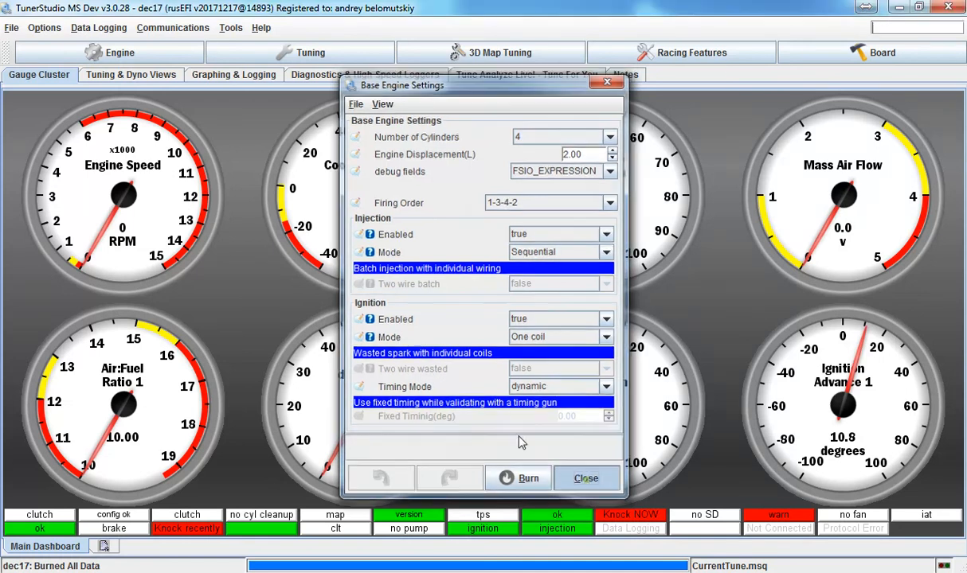